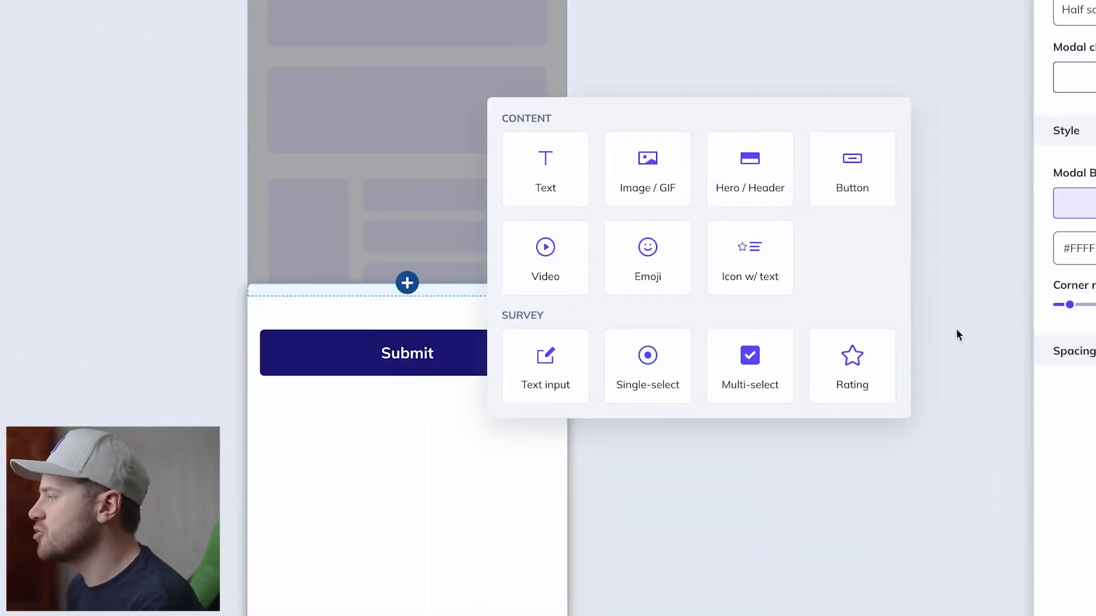
- Add a rating question above Submit and set its rating type to Star
left_click(856, 364)
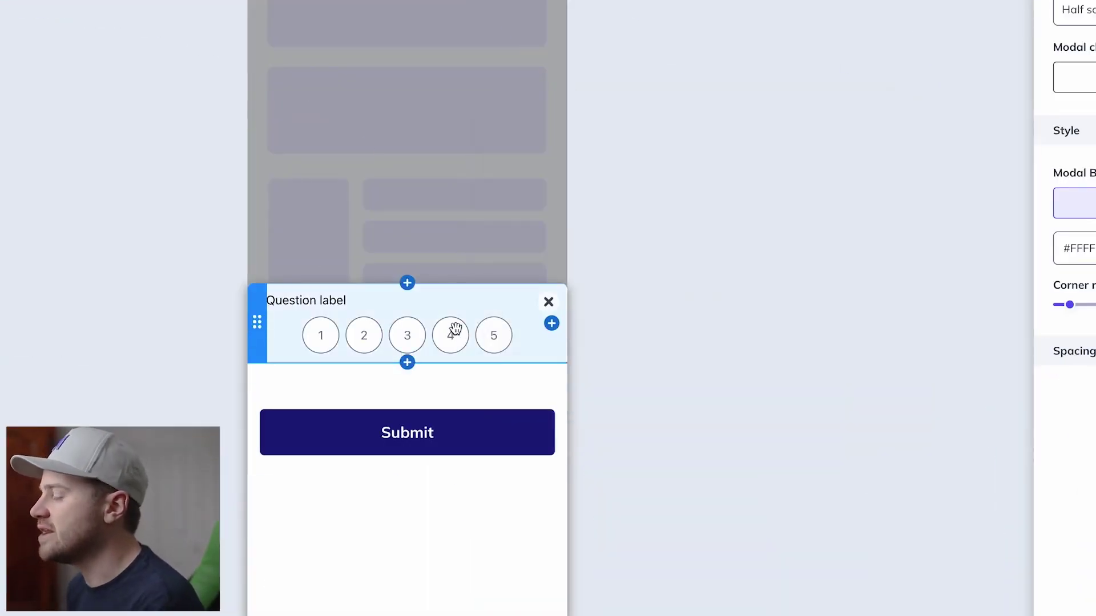
left_click(453, 330)
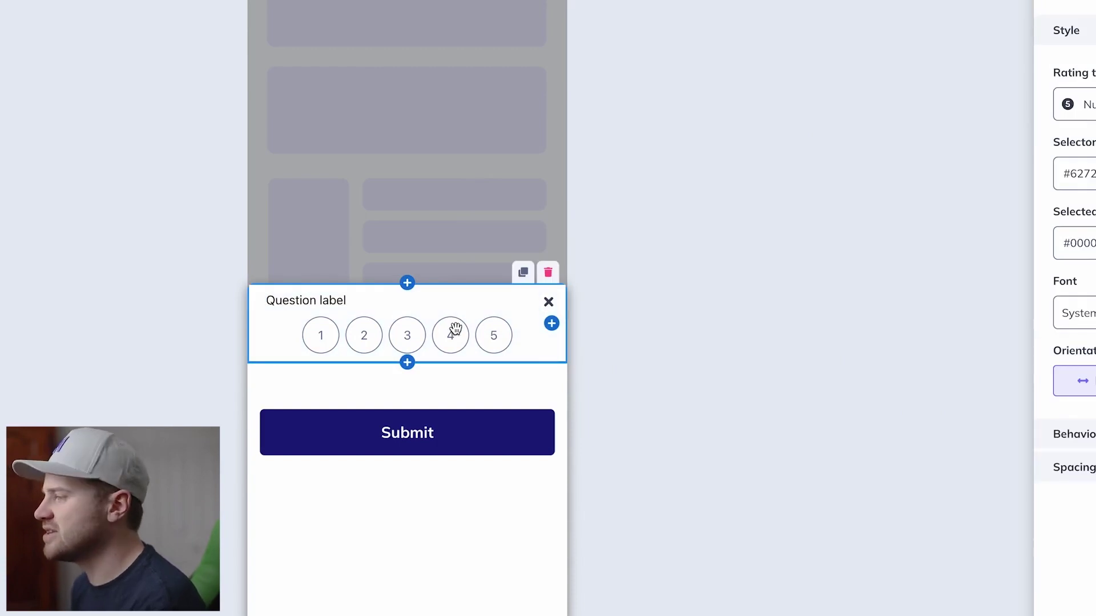
left_click(939, 116)
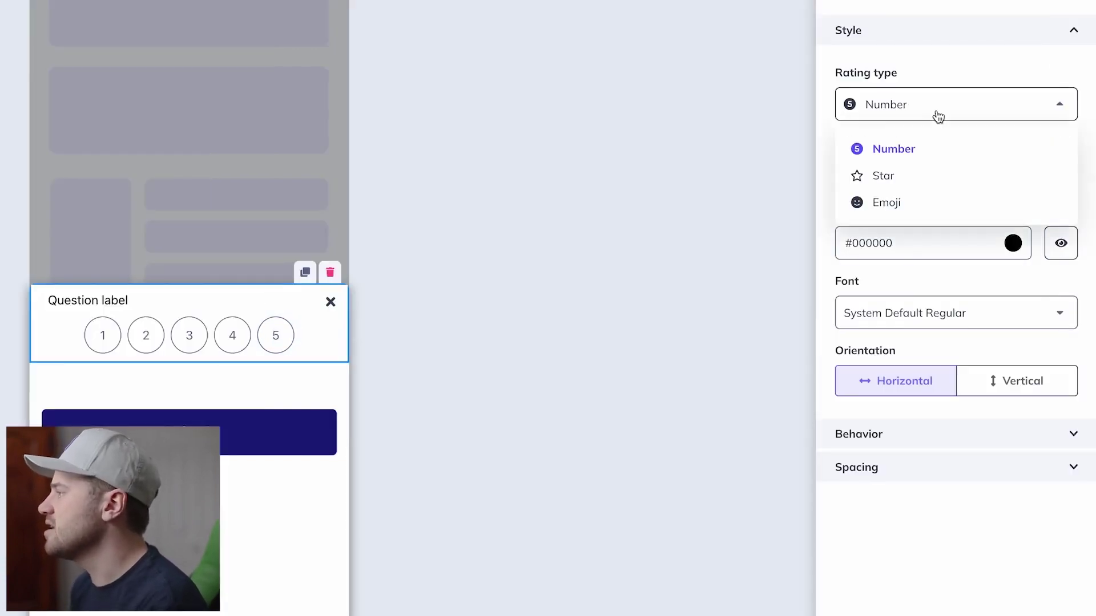
left_click(890, 176)
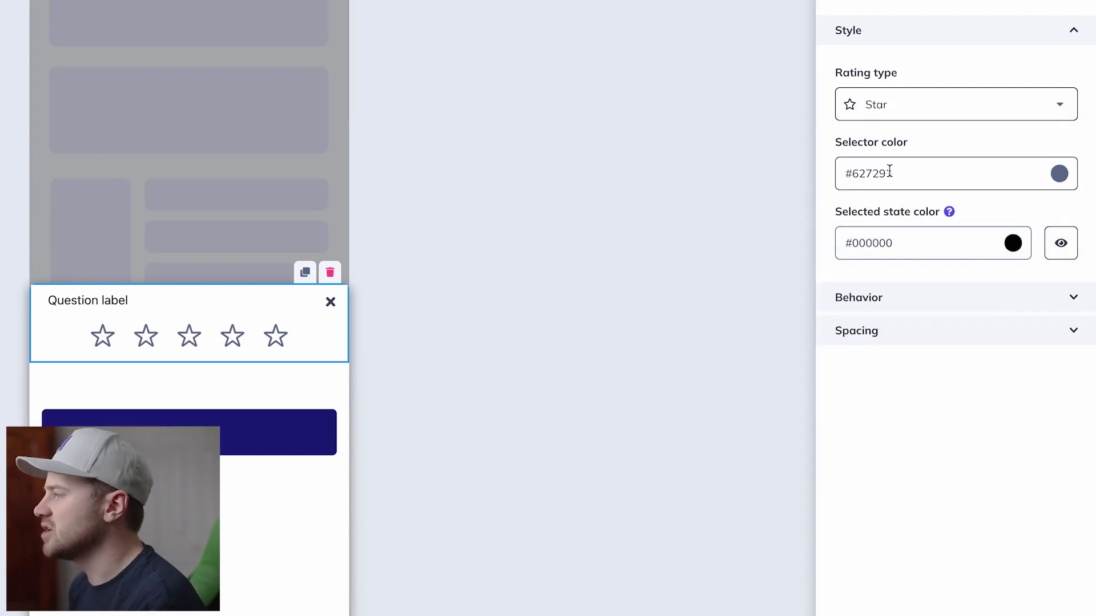
left_click(895, 112)
left_click(885, 202)
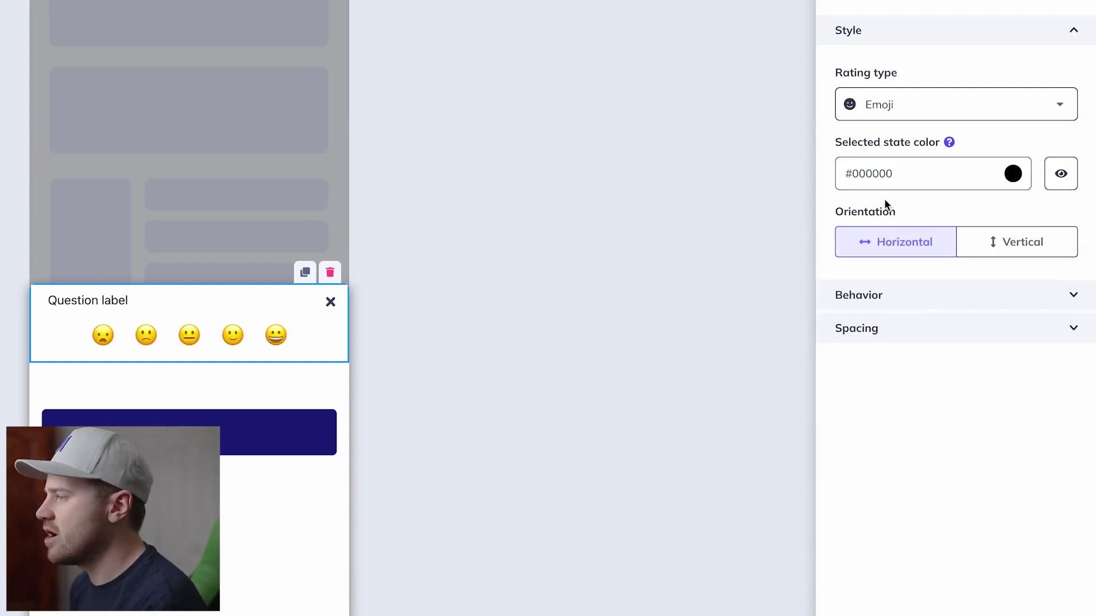
left_click(236, 340)
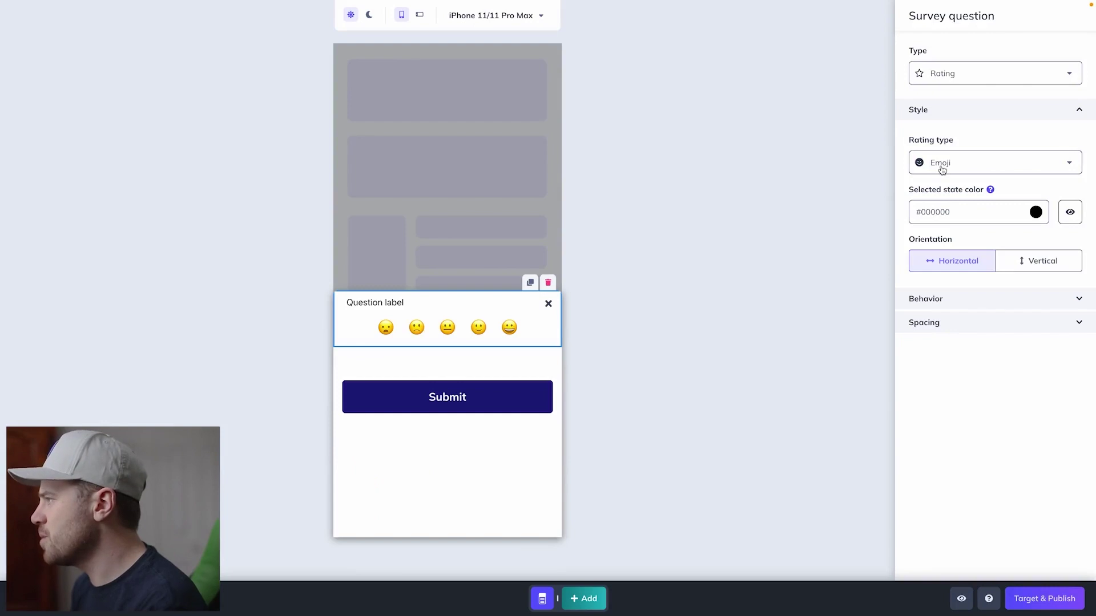
left_click(939, 170)
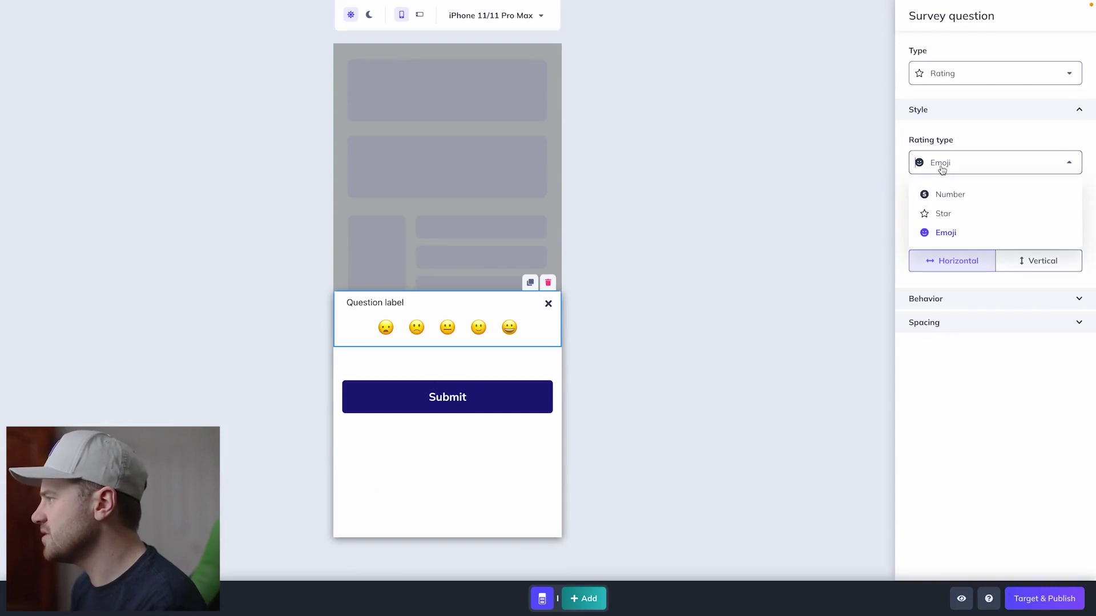
left_click(933, 214)
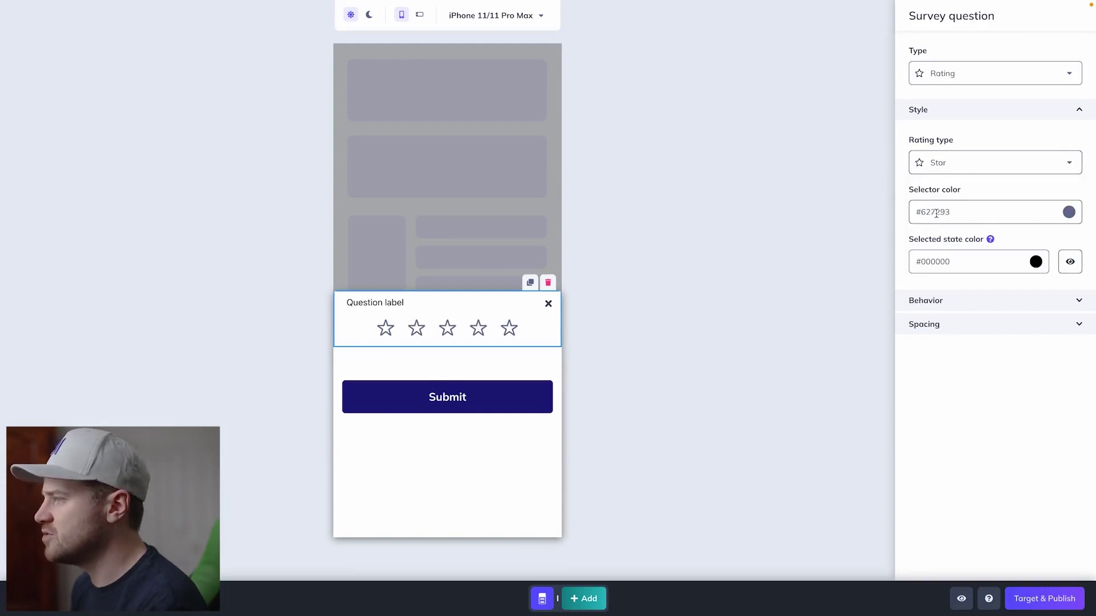
- Colour the unselected stars #6f98eb and the selected star #1b1d7f
left_click(1070, 213)
left_click(816, 436)
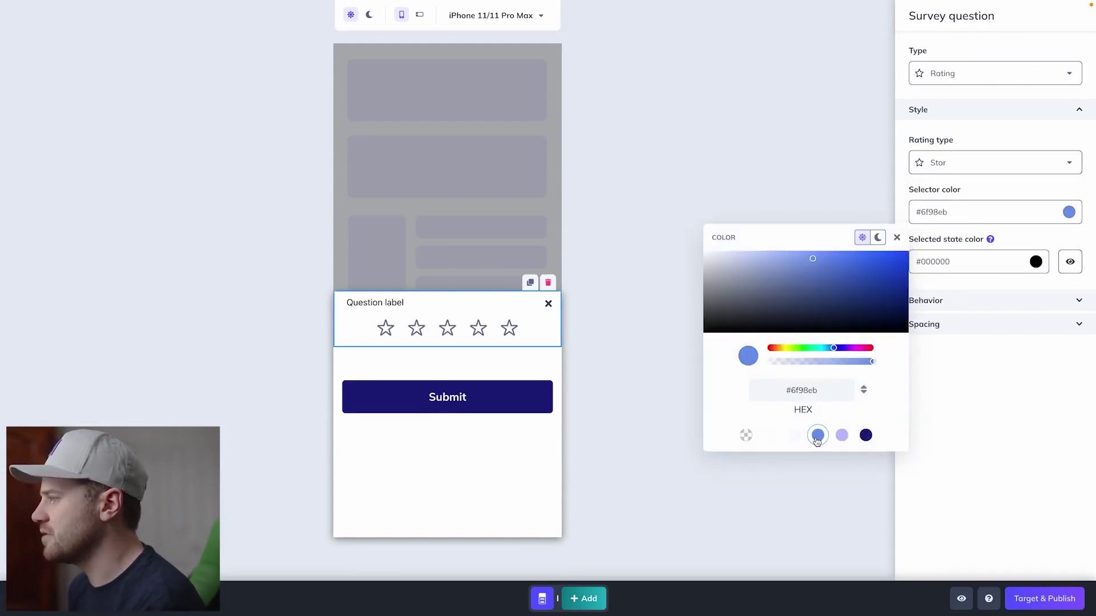
left_click(1068, 262)
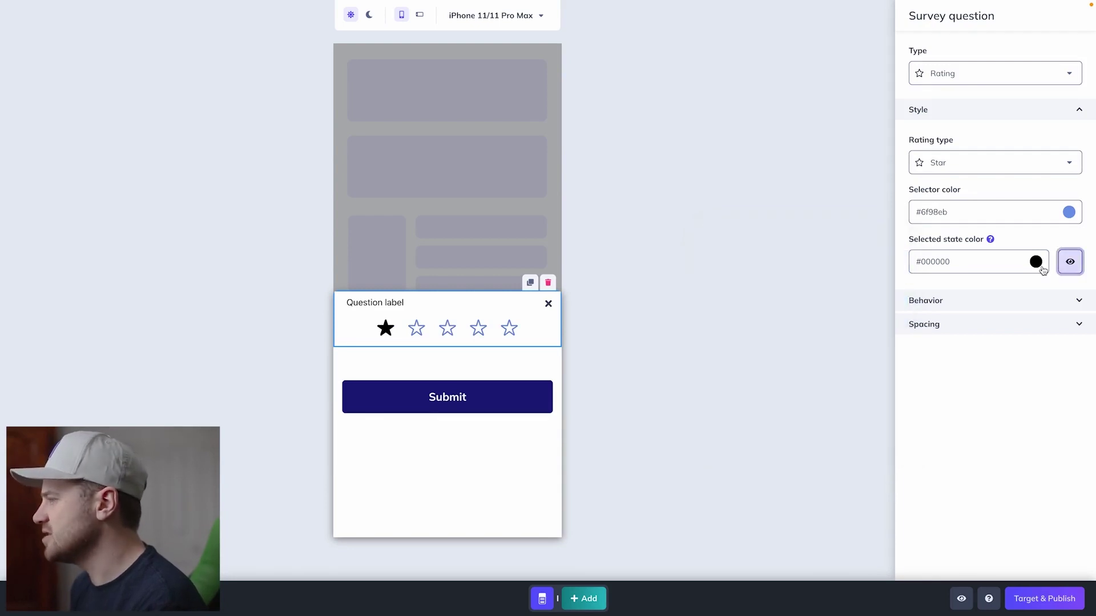
left_click(1036, 262)
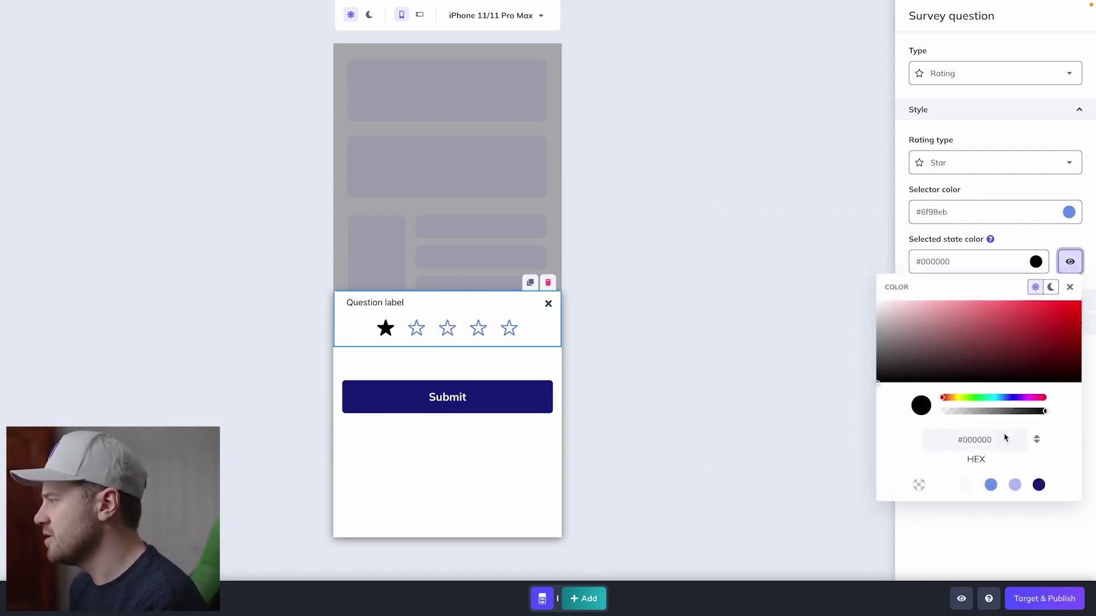
left_click(1038, 485)
left_click(638, 307)
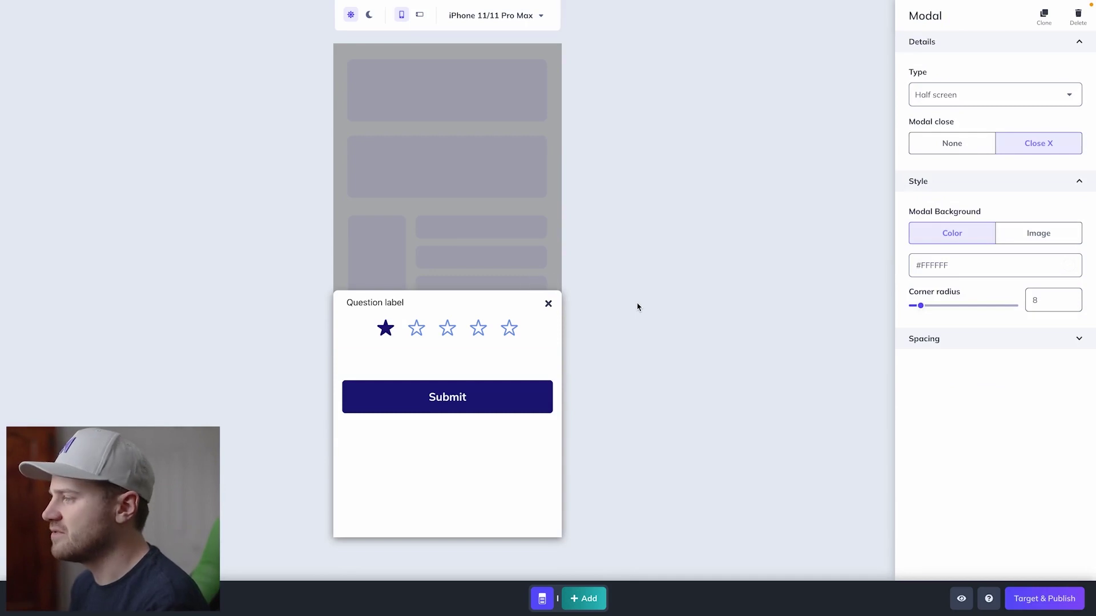
left_click(508, 293)
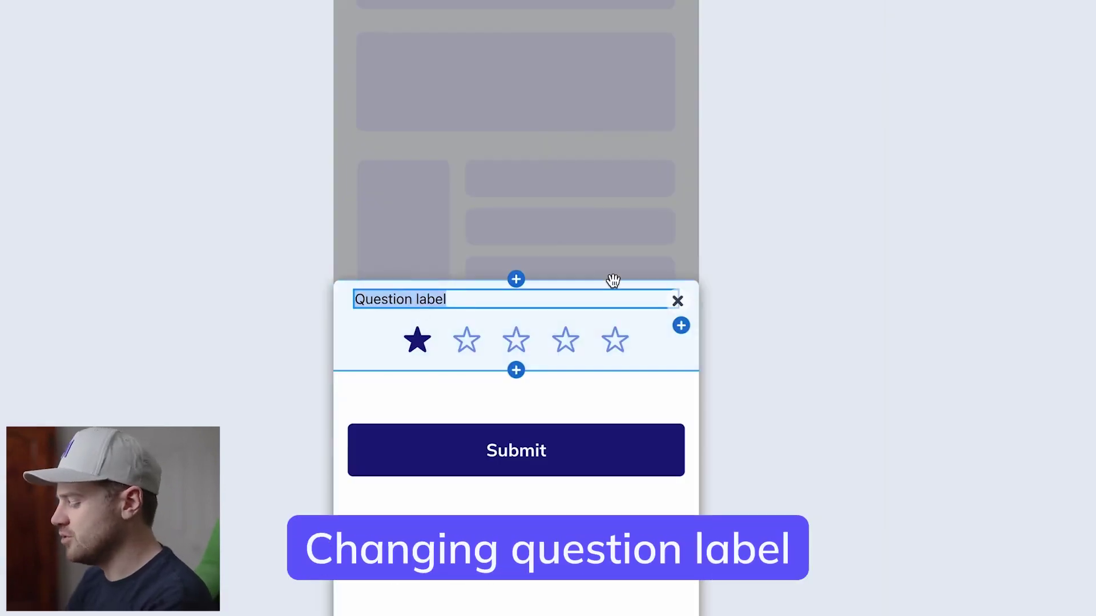
type("How are you enjoying the app?")
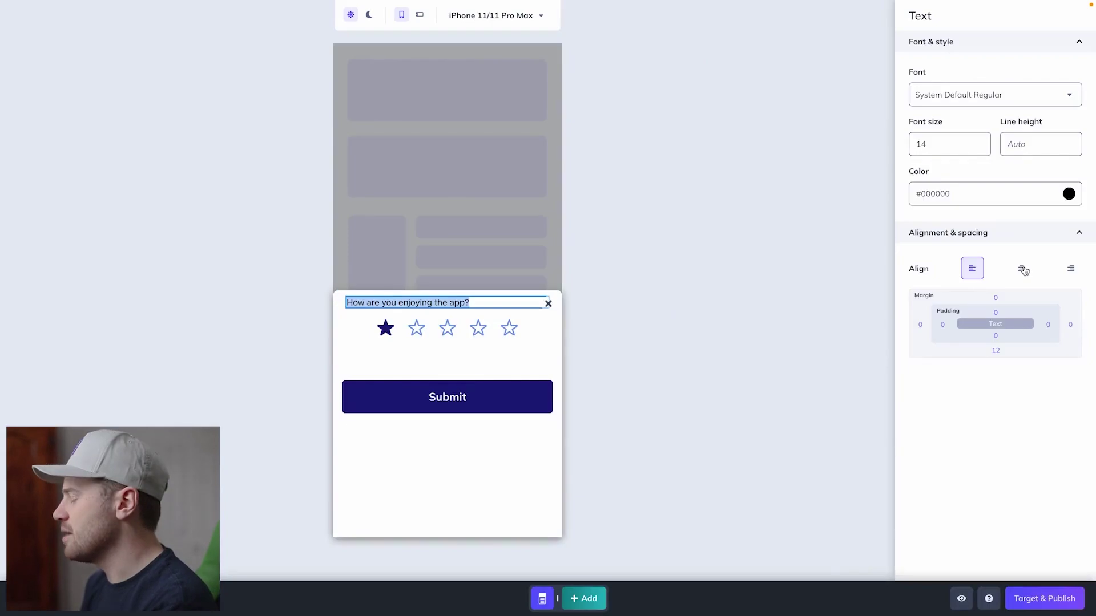
- Centre the question at font size 24 and edit it to 'How are you enjoying the app?'
left_click(1020, 268)
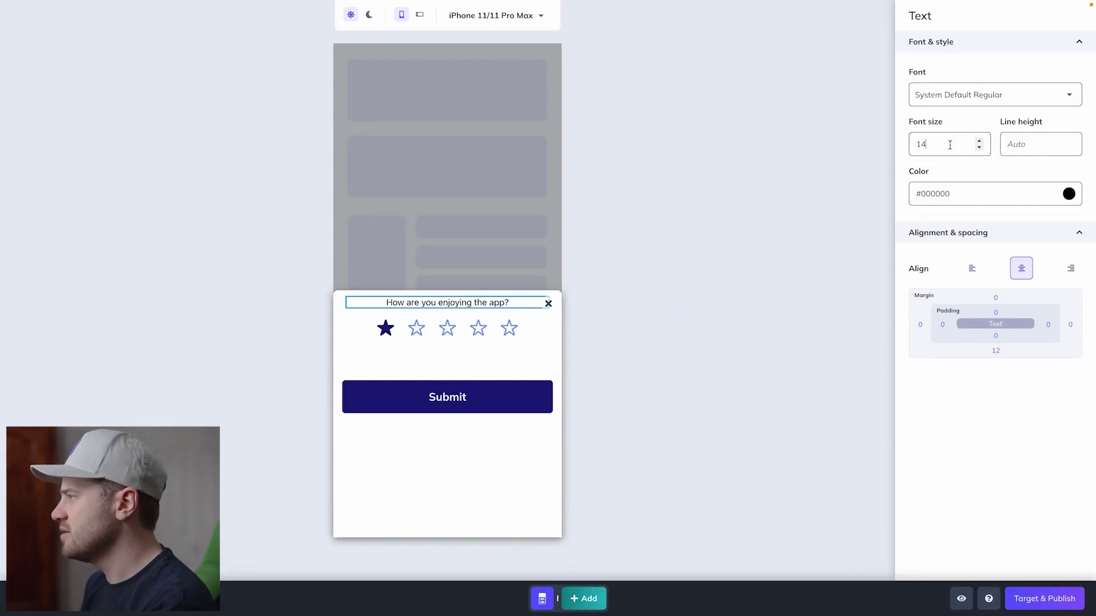
type("24")
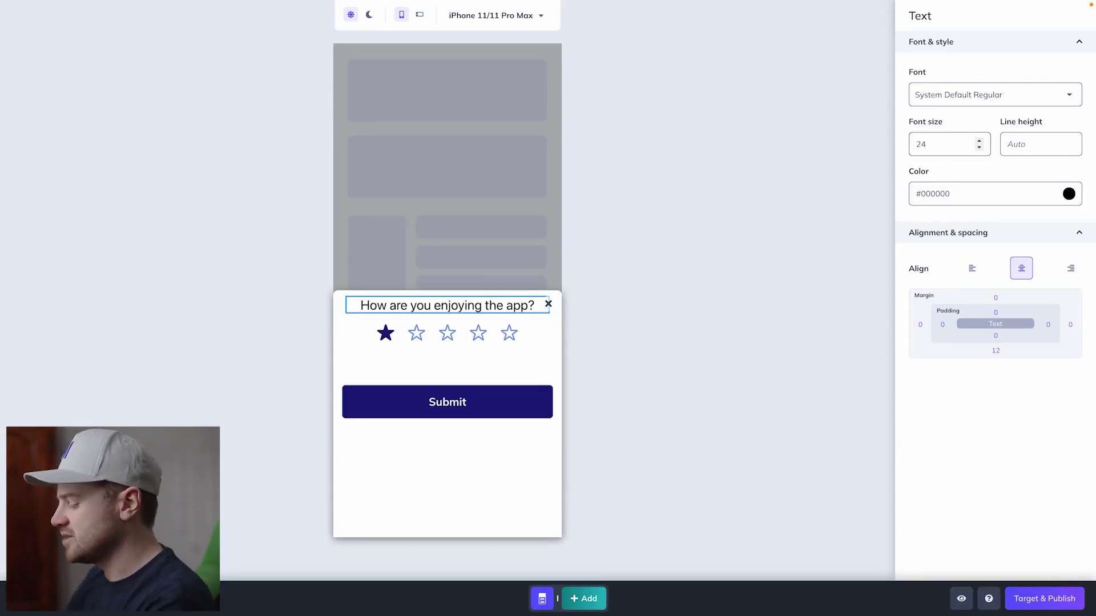
left_click(996, 313)
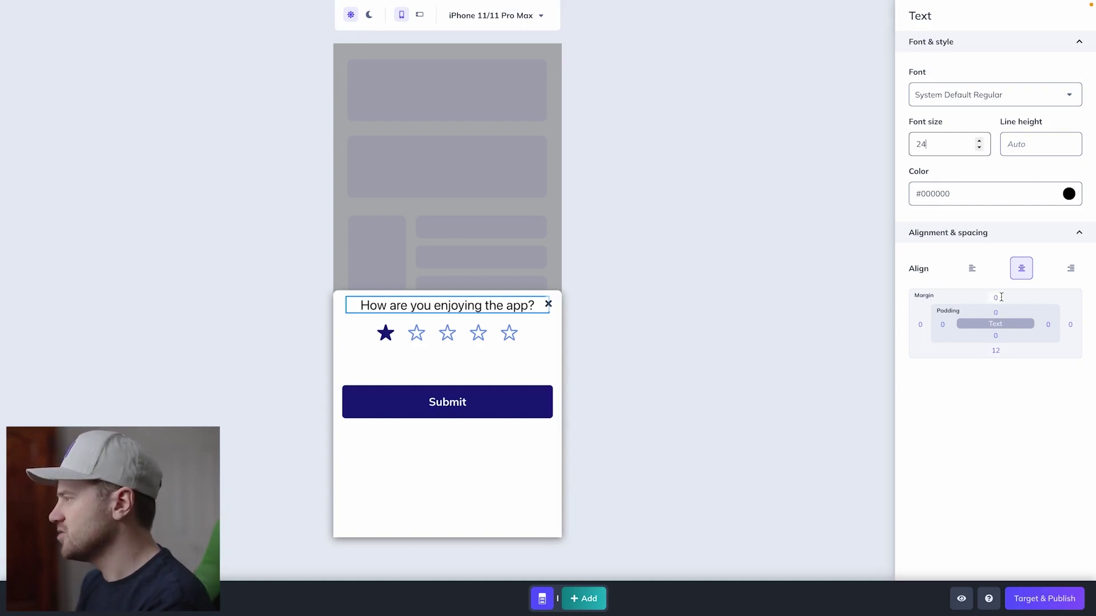
double_click(514, 310)
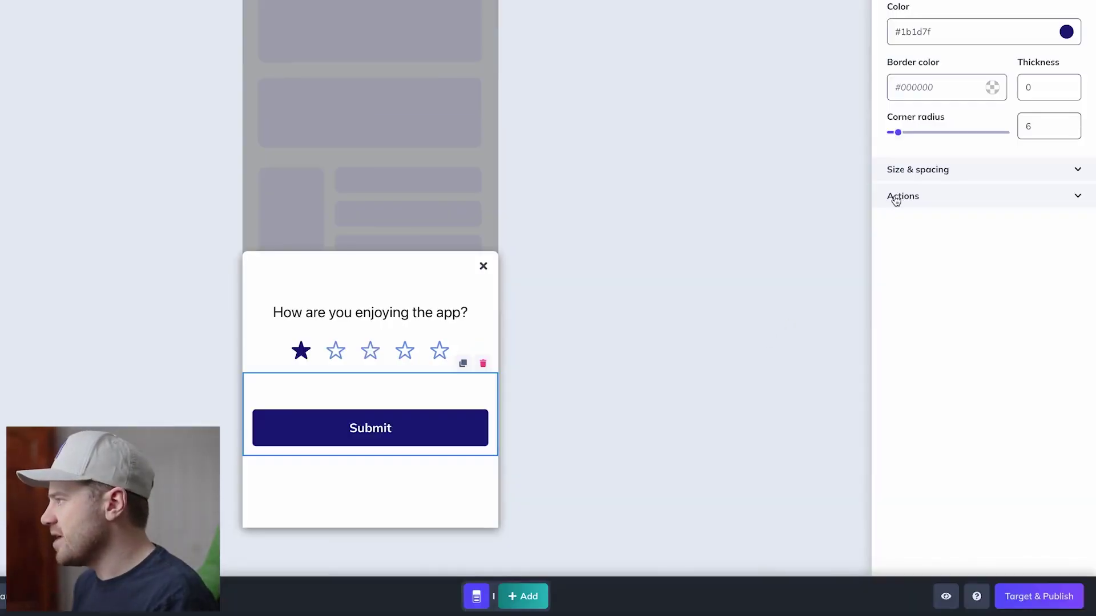
- Enable Track event in the Submit button's actions with the event 'Rating submitted'
left_click(895, 198)
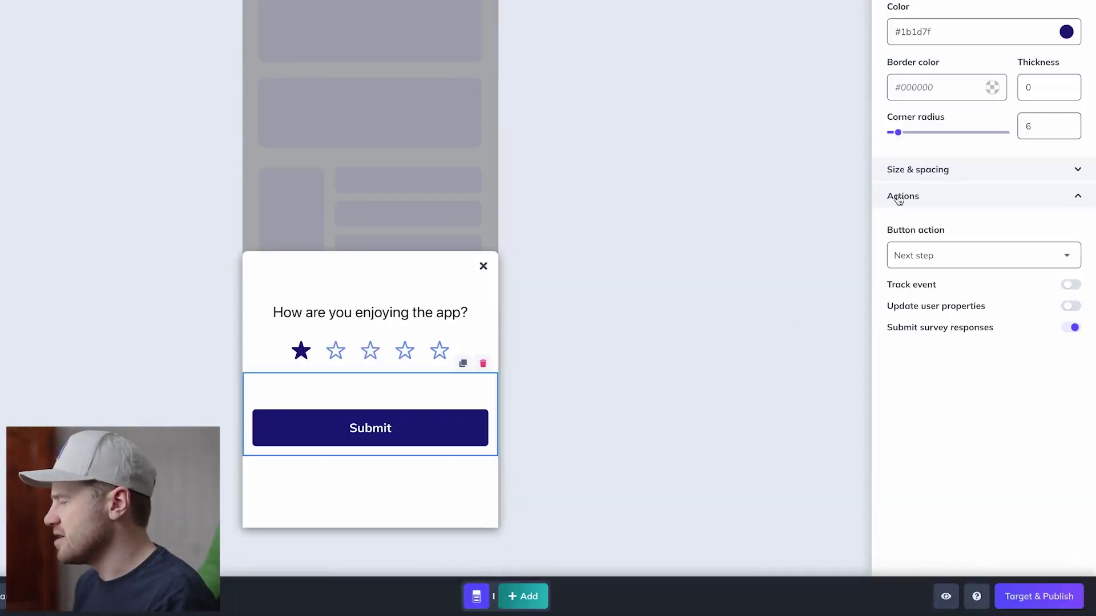
left_click(1066, 285)
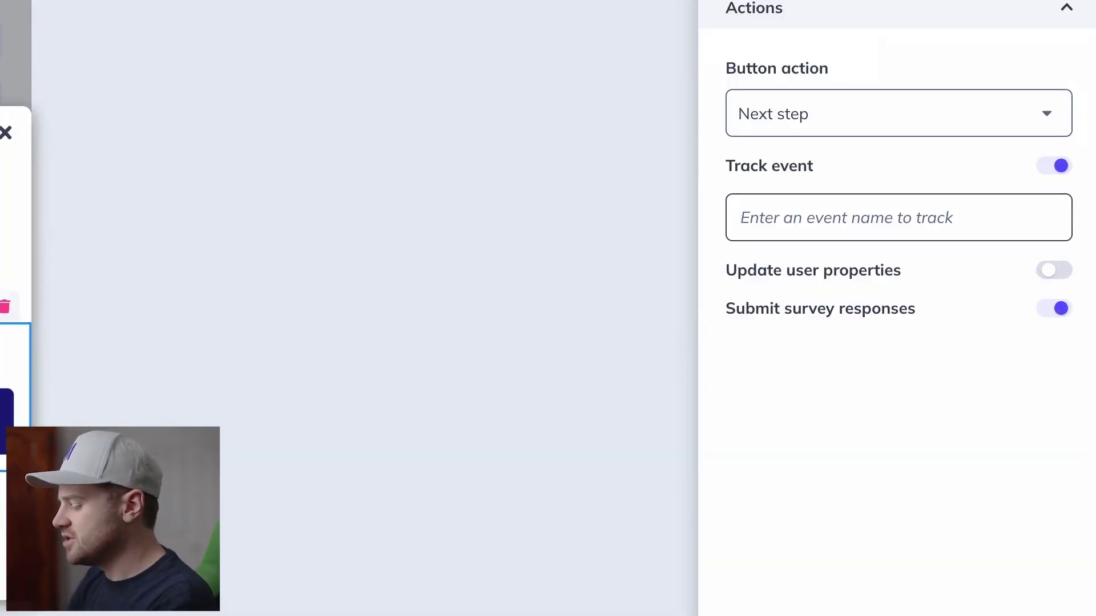
type("Rating submitt")
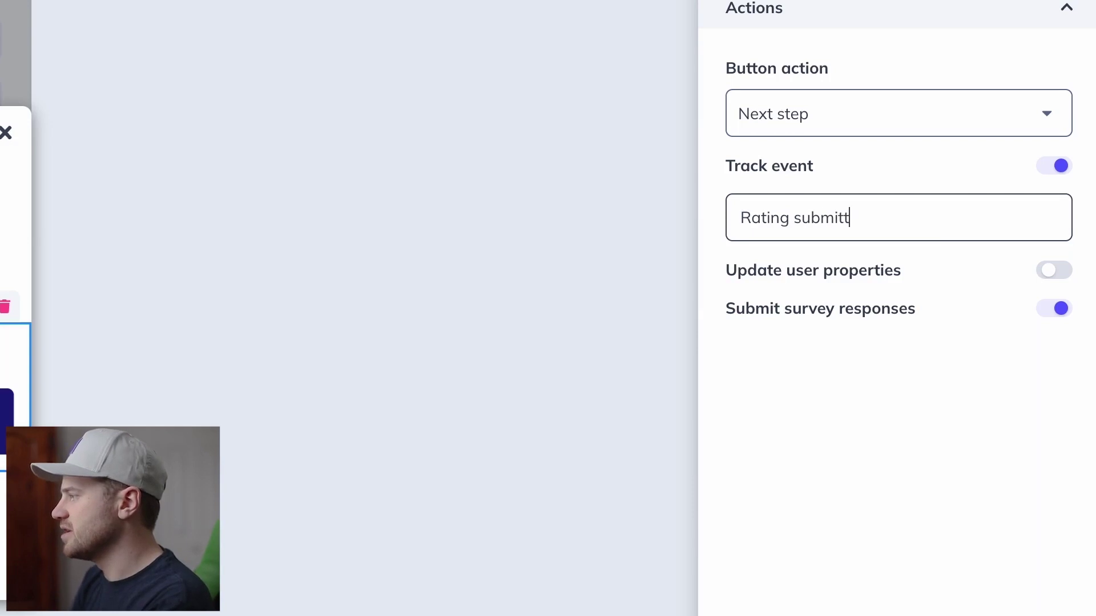
type("ed")
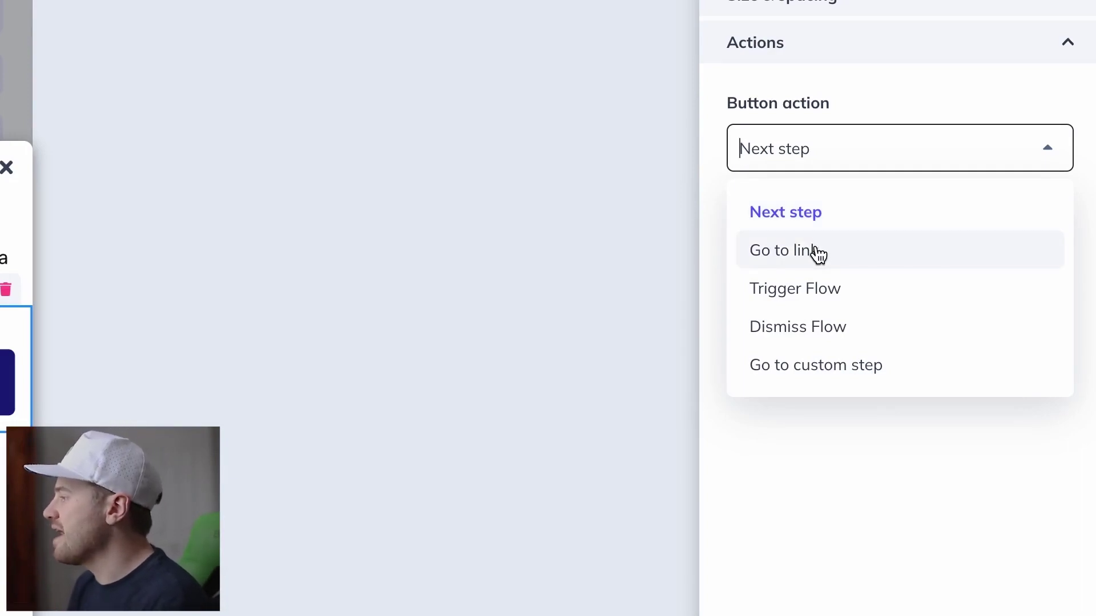
- Set the button action to 'Go to link' and paste the App Store review URL
left_click(816, 250)
left_click(827, 213)
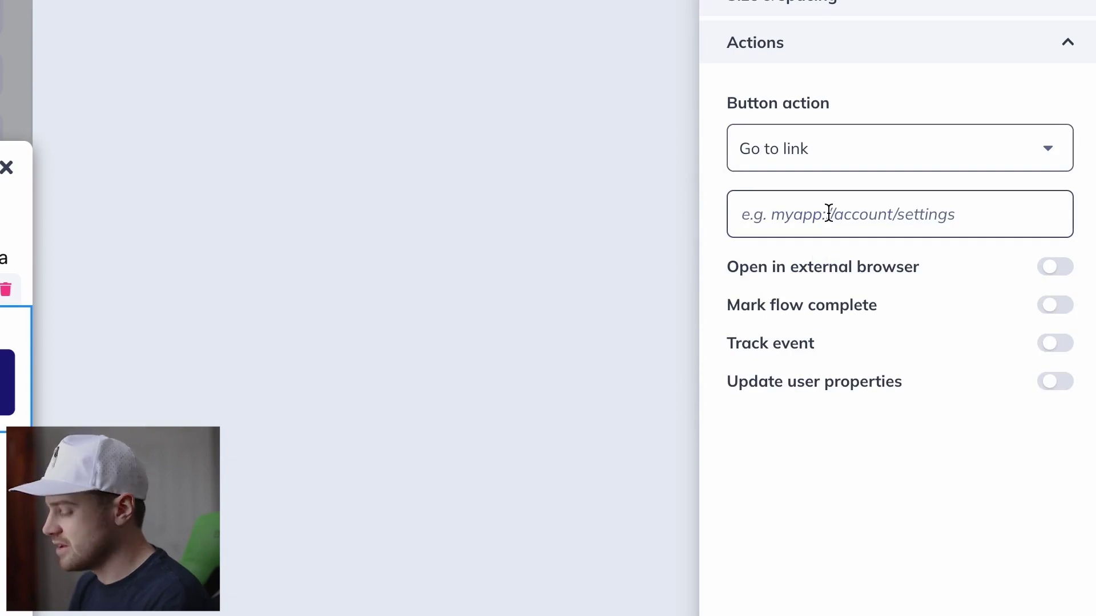
key("ctrl+v")
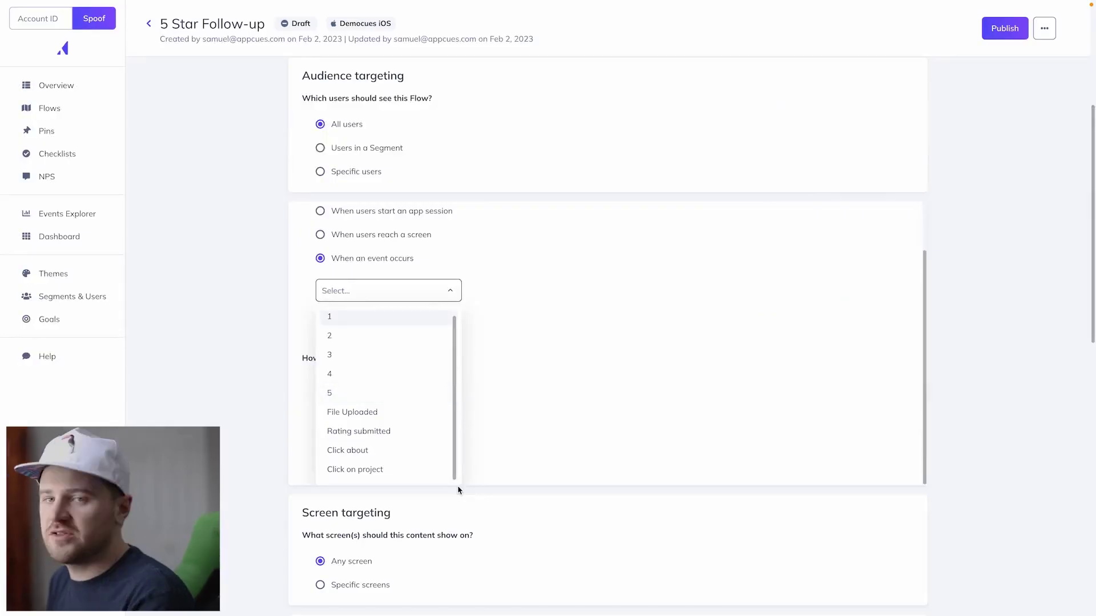
- Trigger on 'Rating submitted' when the rating answer equals 5, then publish
left_click(387, 439)
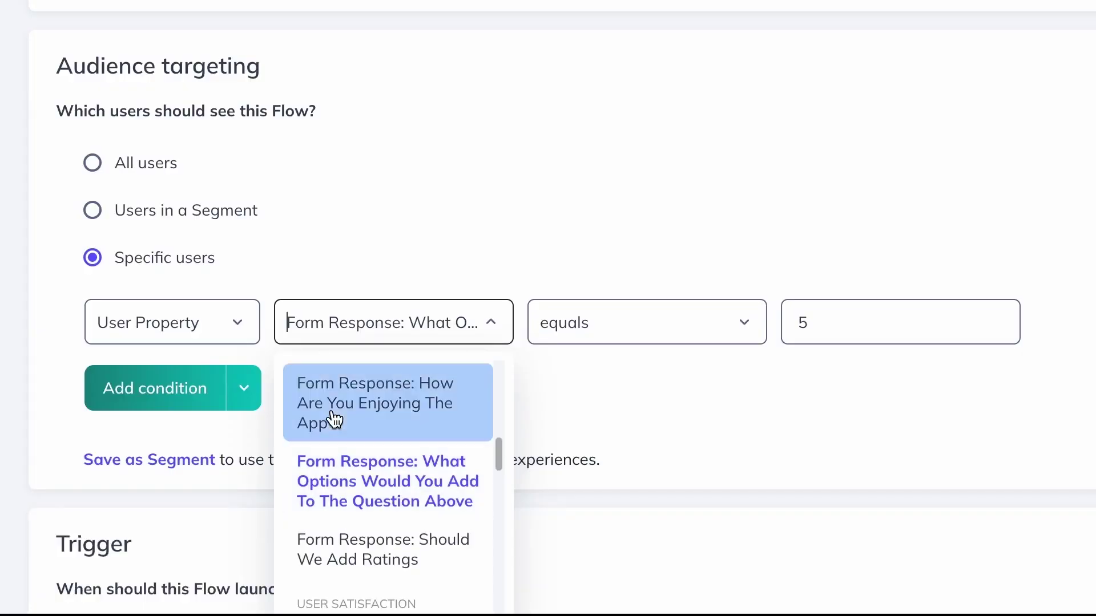
left_click(332, 419)
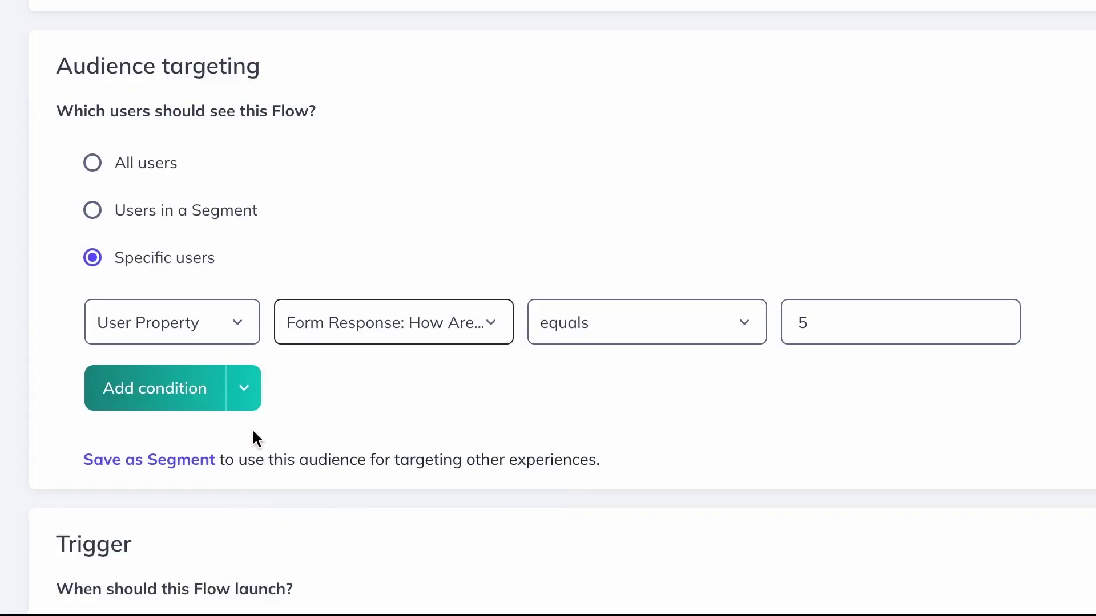
left_click(660, 423)
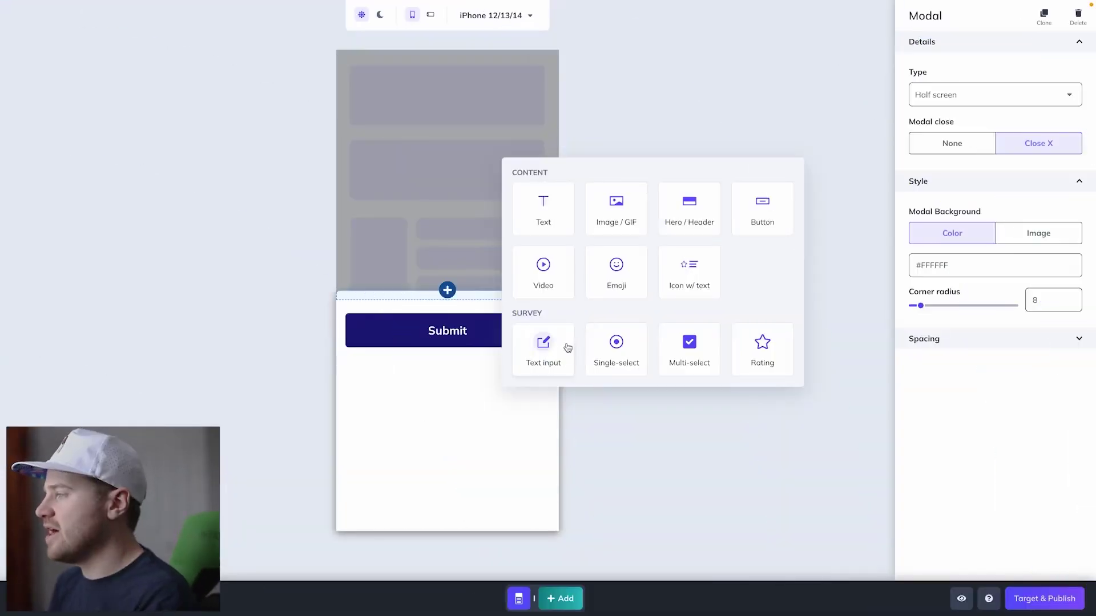
- Add a Long answer text input labelled 'What can we do to improve the app?' above Submit
left_click(545, 347)
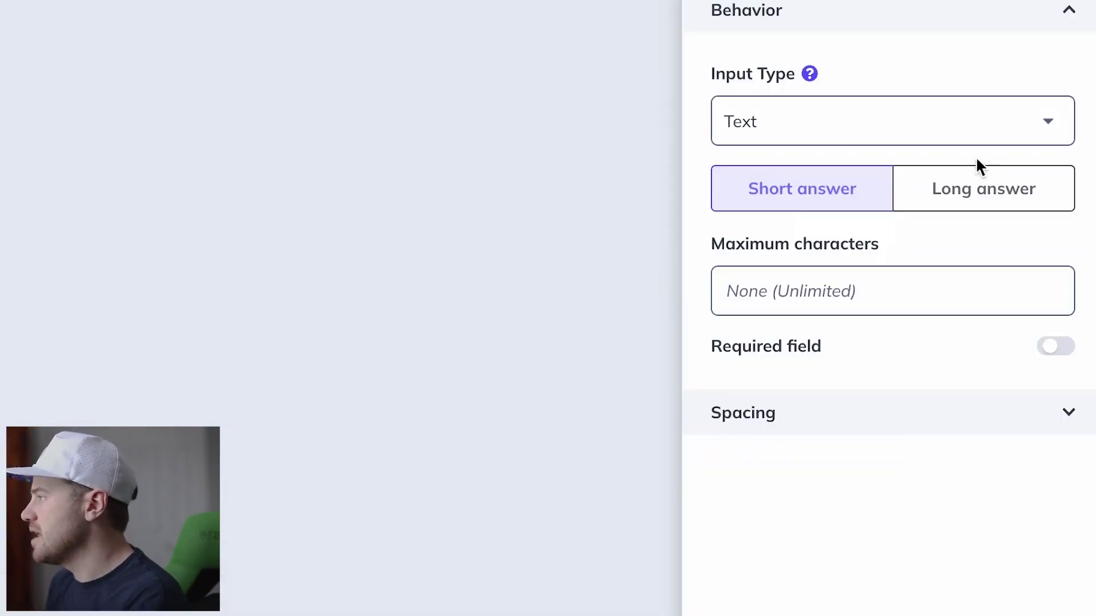
left_click(970, 191)
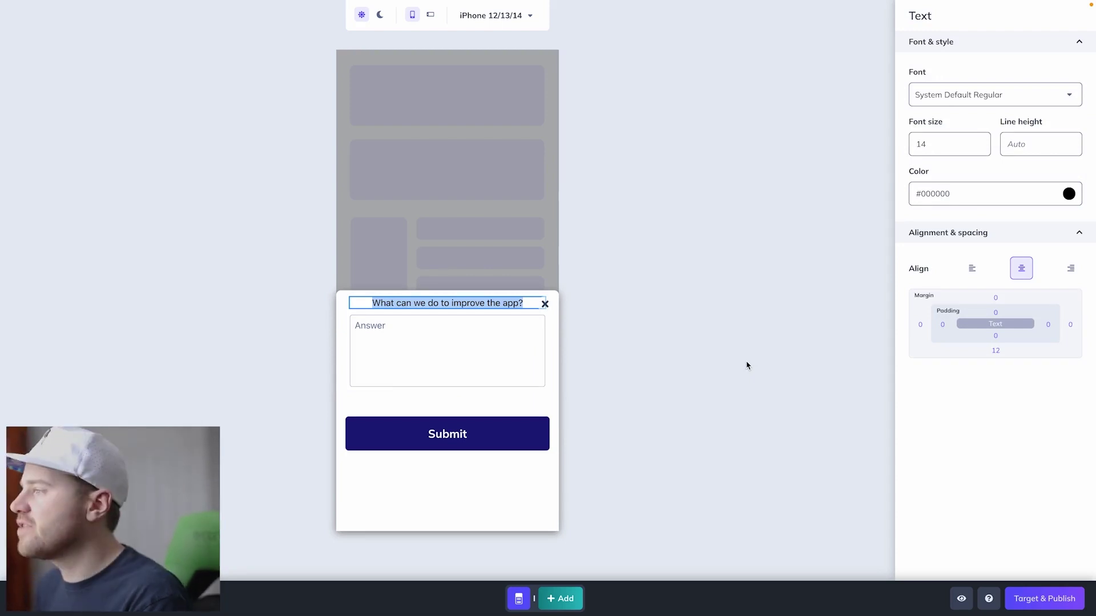
left_click(731, 389)
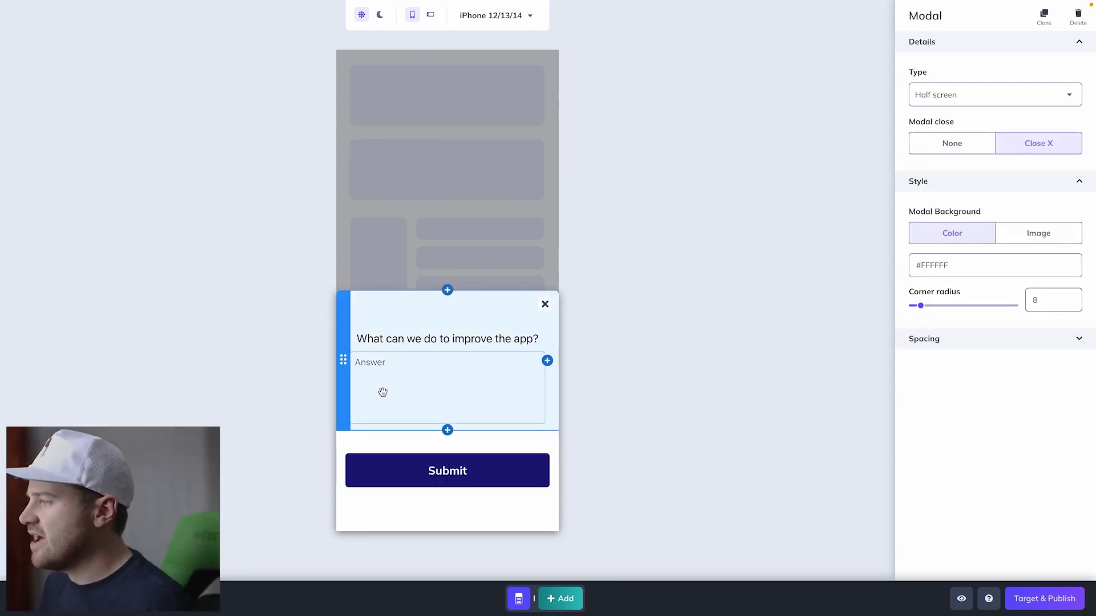
left_click(520, 373)
left_click(460, 340)
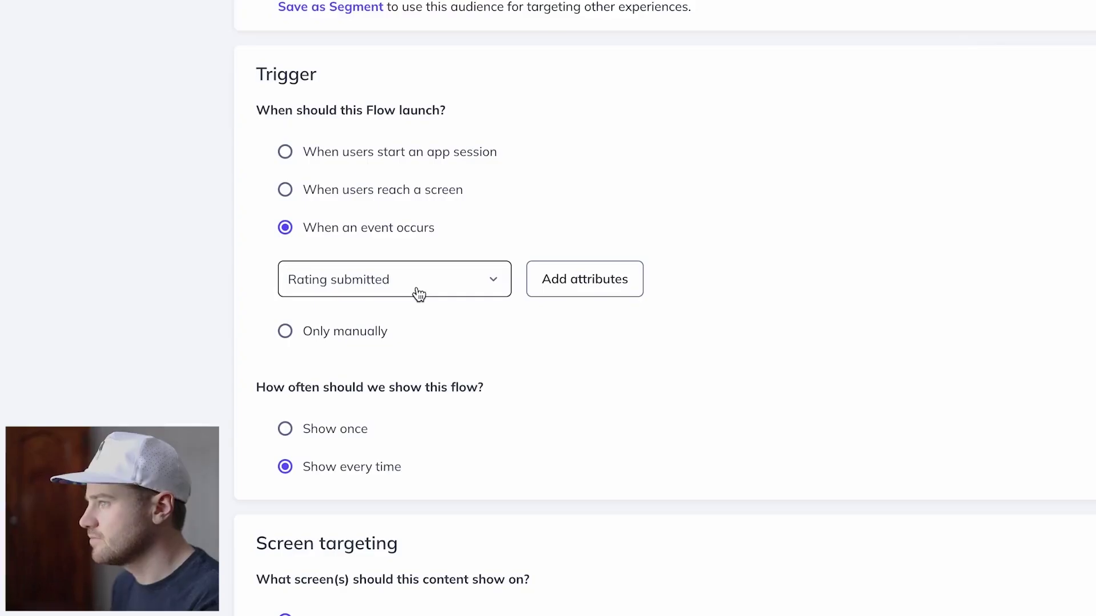